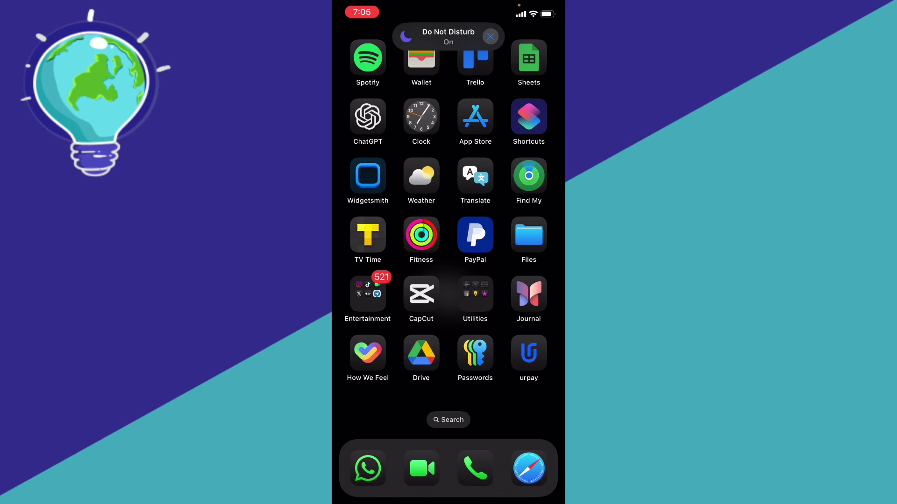
# - Read the samsung.com Galaxy AI compatibility article in Safari, then return to the home screen
pyautogui.click(529, 468)
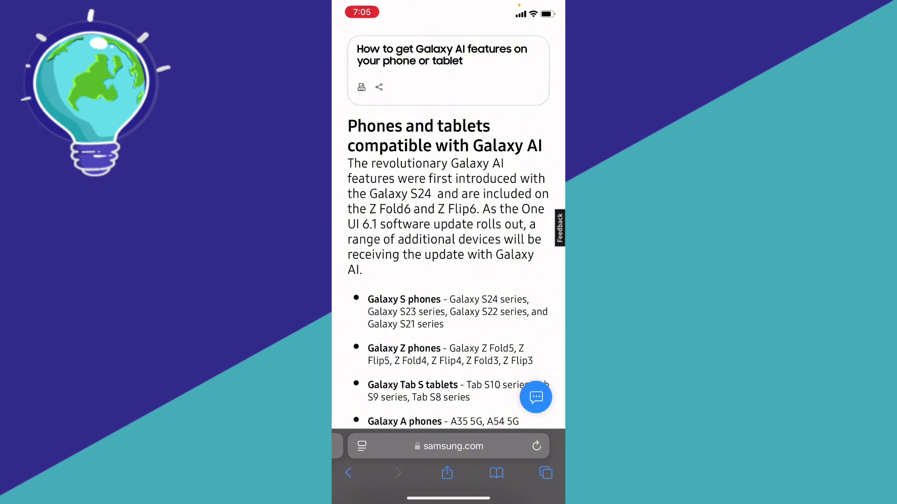
pyautogui.scroll(-3, 449, 281)
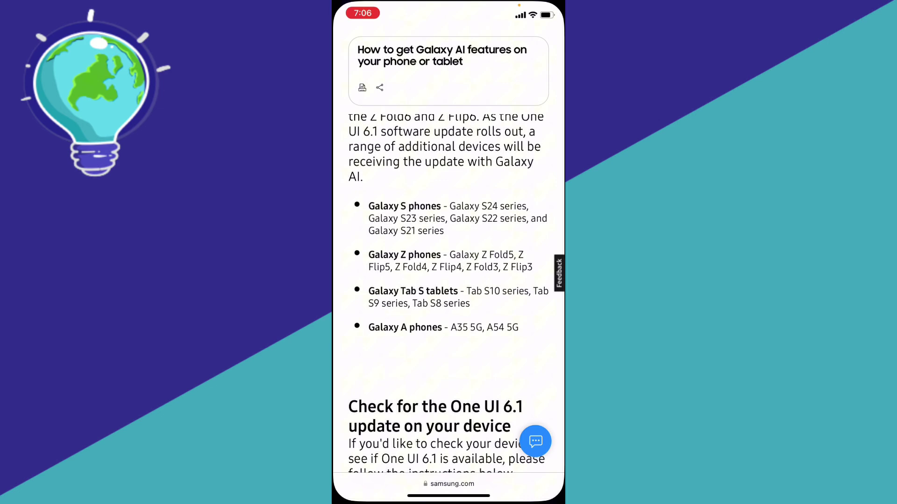
pyautogui.moveTo(449, 498); pyautogui.dragTo(448, 315)
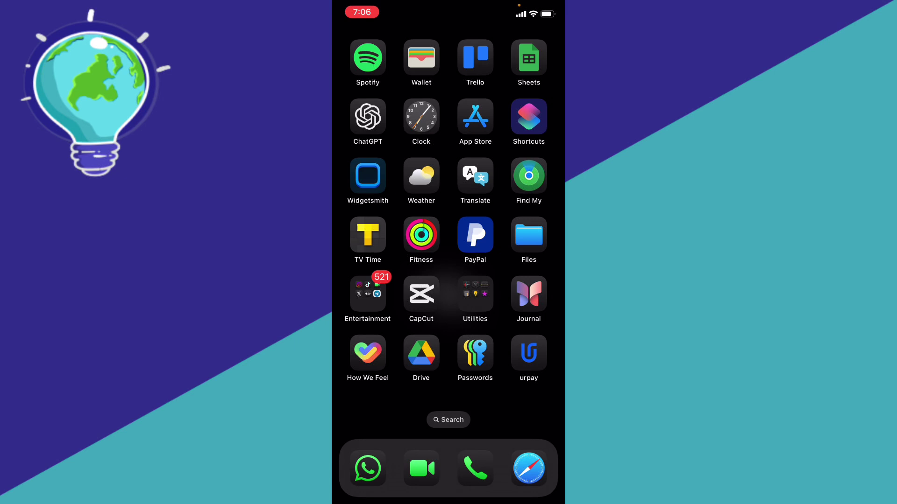
# - Go to the first home screen page with the quote, photo and clock widgets
pyautogui.moveTo(378, 281); pyautogui.dragTo(533, 280)
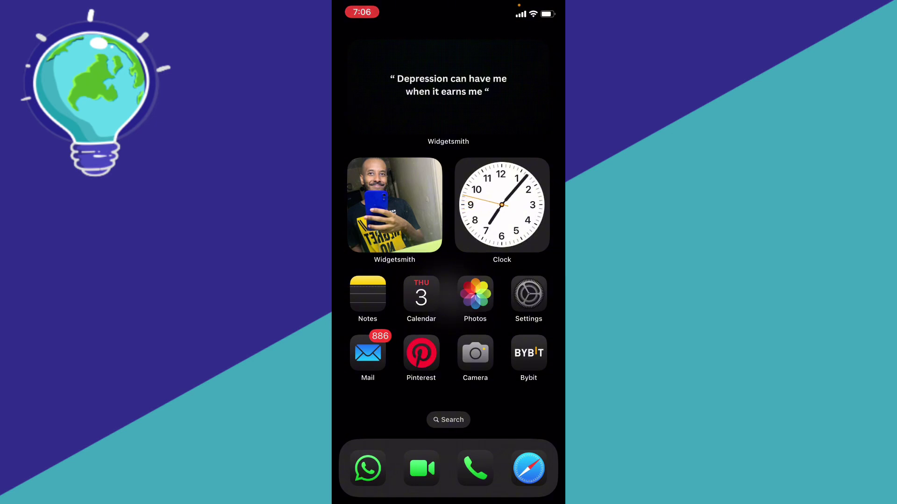
# - Confirm in General > Software Update that iOS 18.1 is current, then return to the main Settings list
pyautogui.click(529, 293)
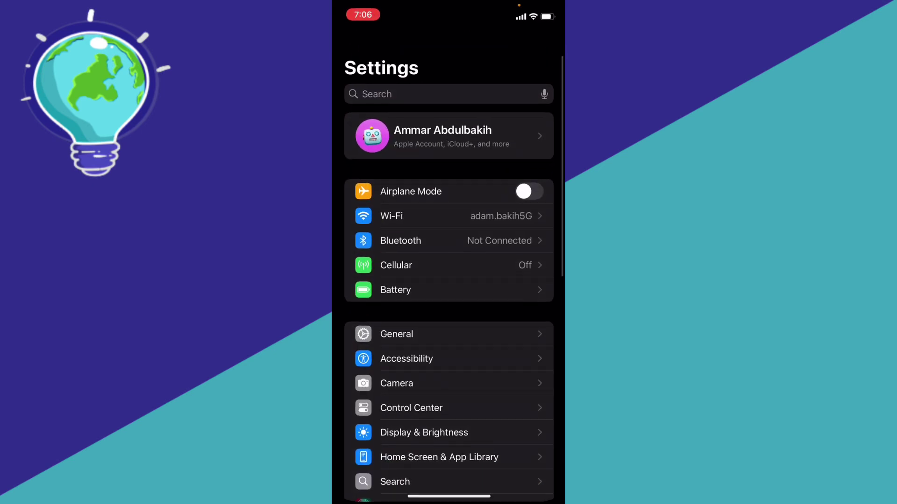
pyautogui.click(421, 332)
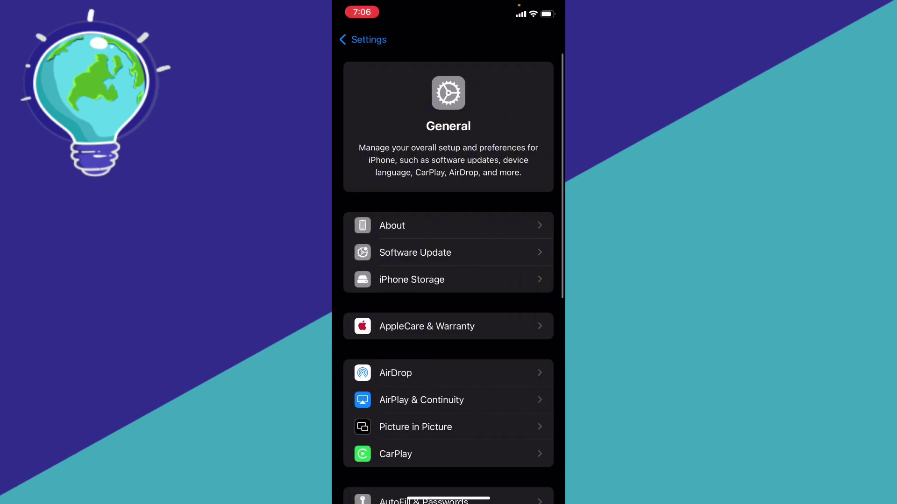
pyautogui.click(415, 252)
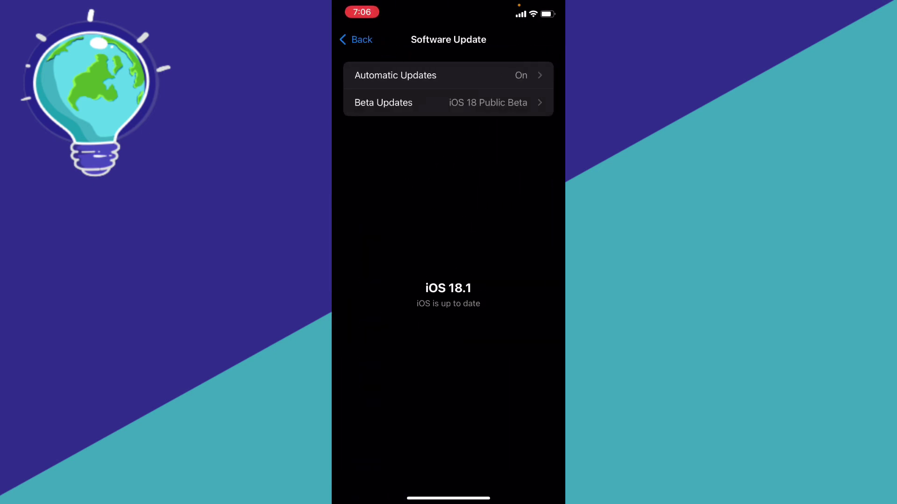
pyautogui.click(356, 40)
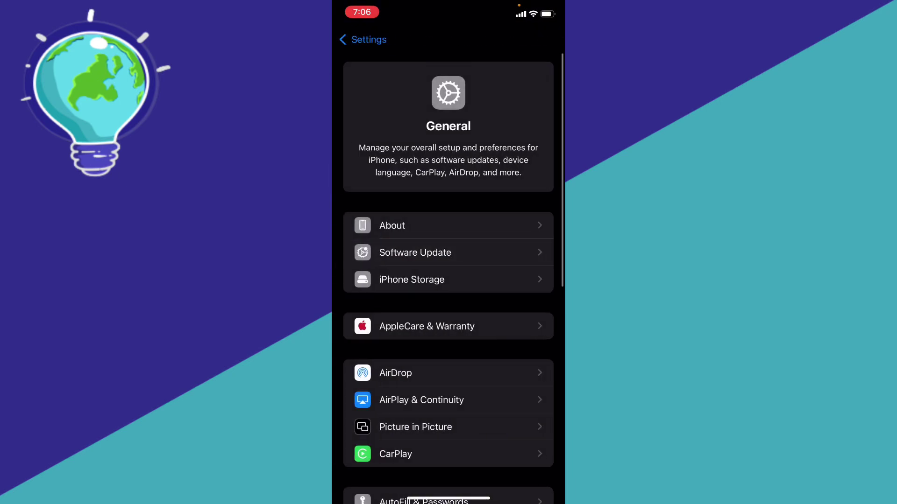
pyautogui.click(361, 40)
pyautogui.moveTo(448, 498); pyautogui.dragTo(448, 316)
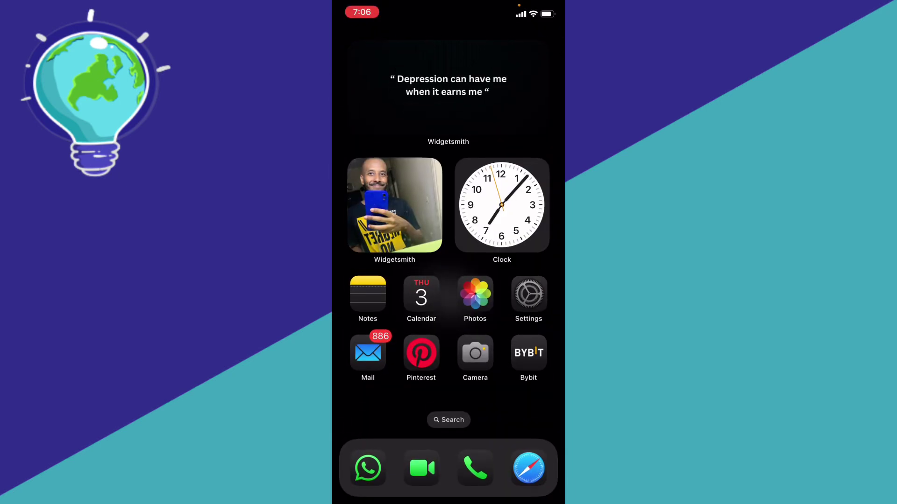